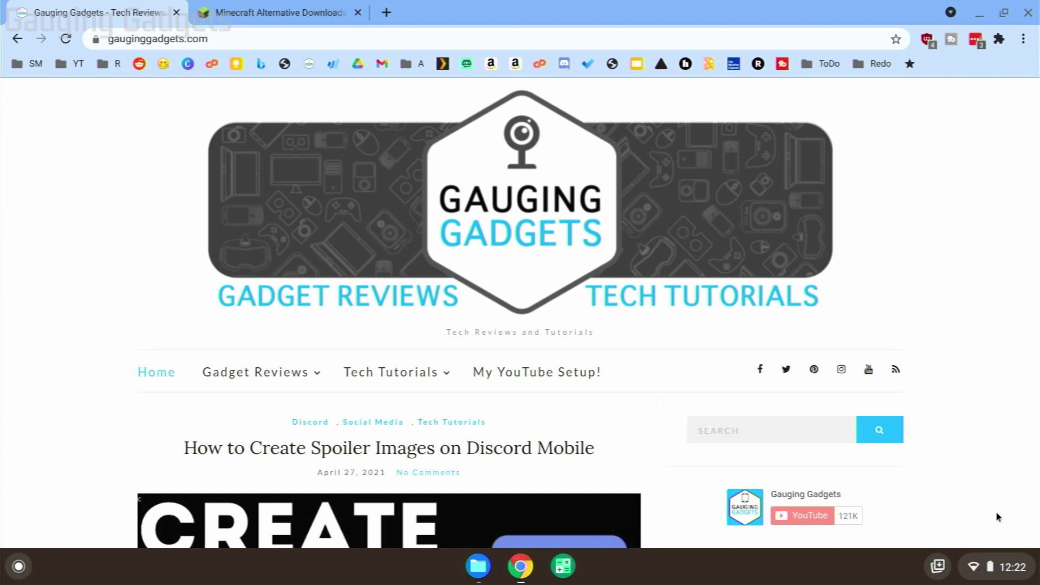
Open Chrome OS Settings and search for 'linux' to reach the Linux development environment section
click(1004, 564)
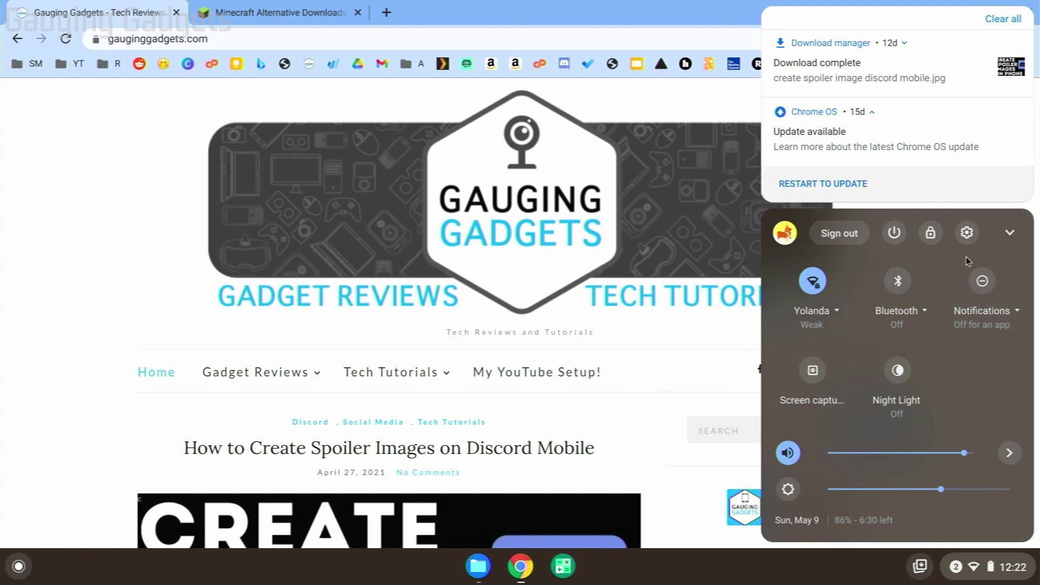
click(967, 234)
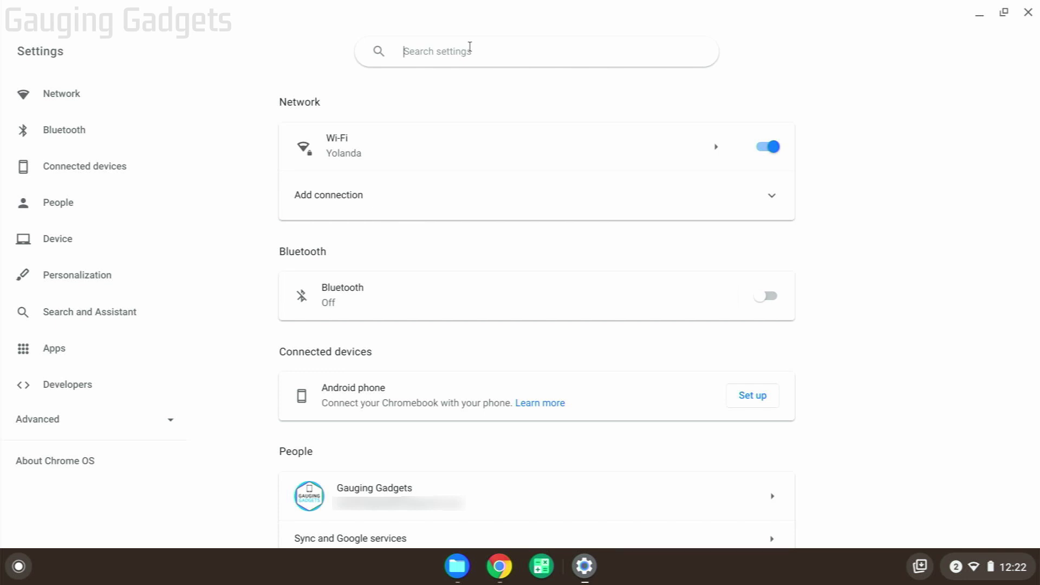
click(470, 46)
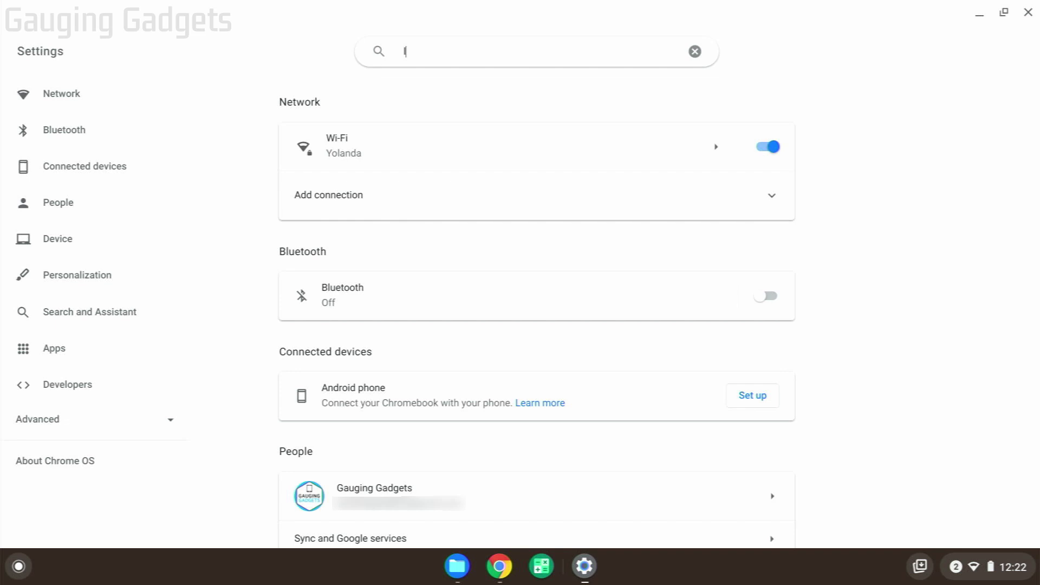
text(linux)
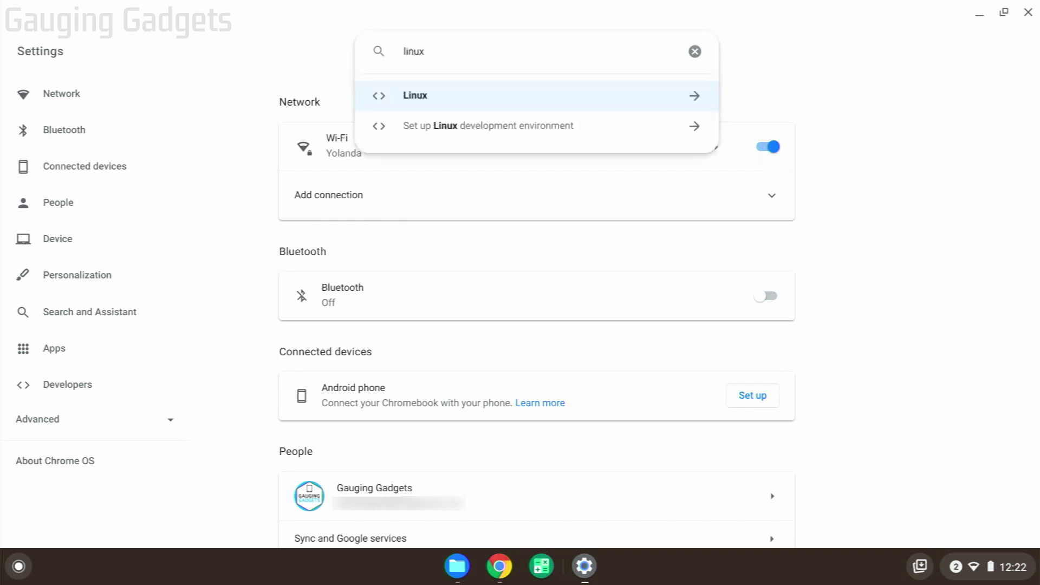
key(Return)
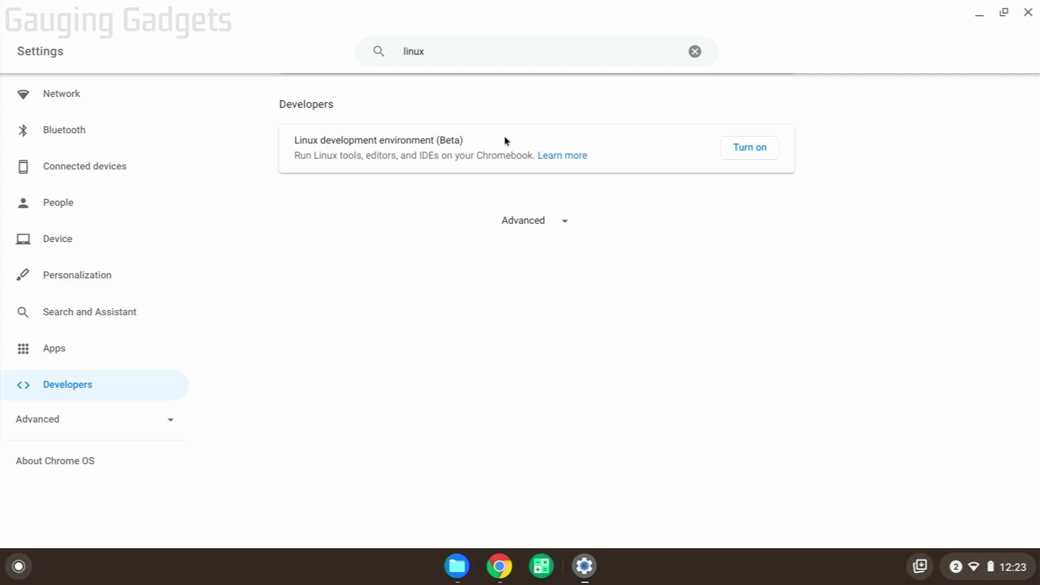
Turn on Linux and start its installation with the default settings, then return to Chrome
click(770, 158)
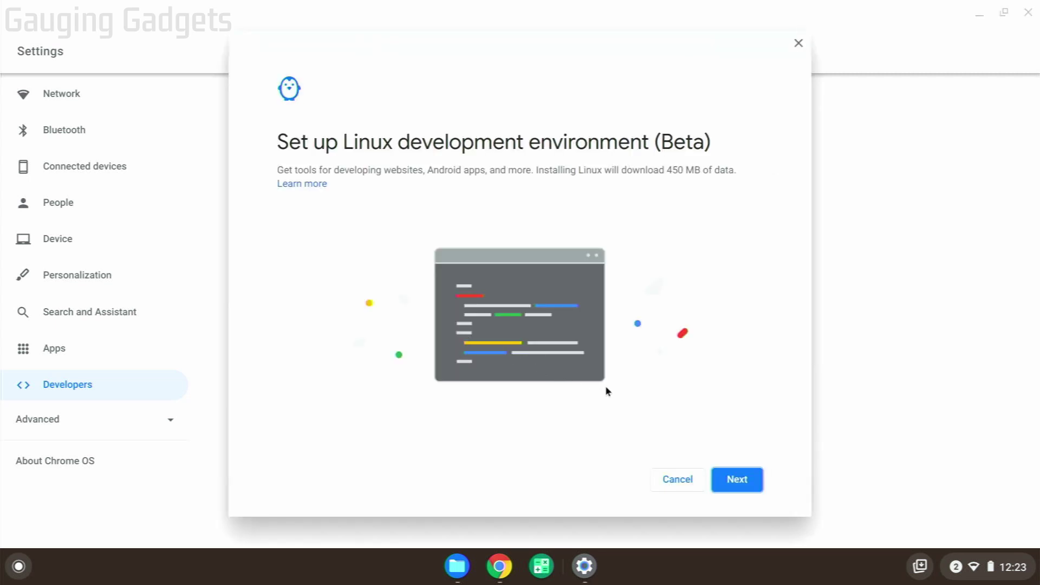
click(732, 478)
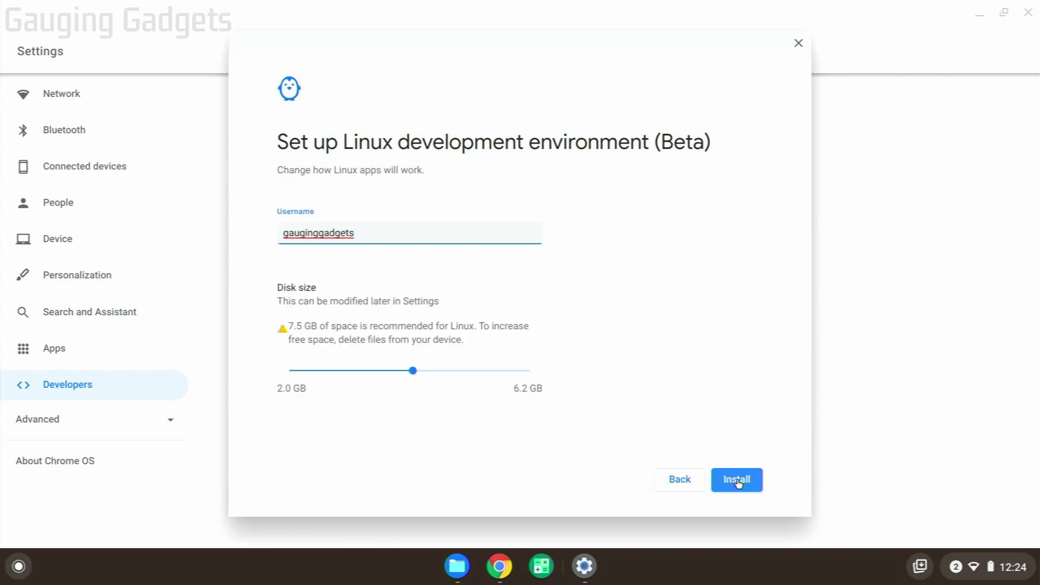
click(738, 481)
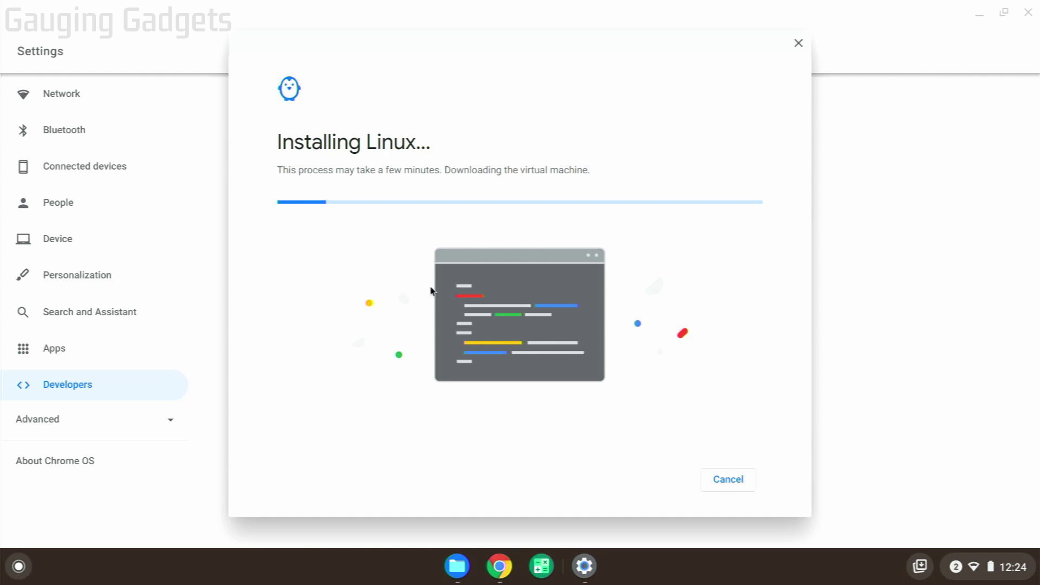
click(500, 567)
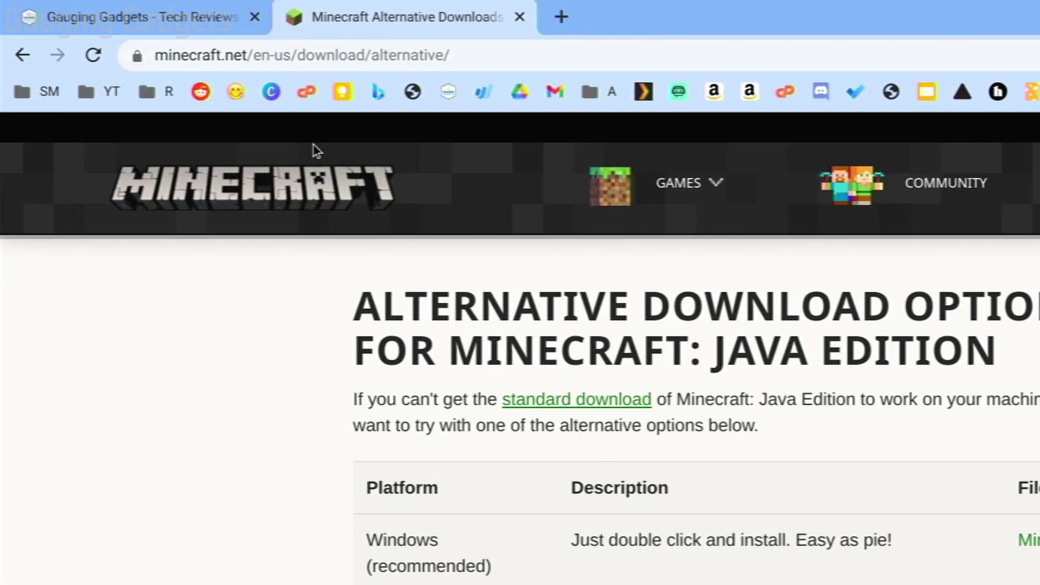
Download the Debian / Ubuntu Minecraft.deb file and save it in Downloads
scroll(337, 279, down, 3)
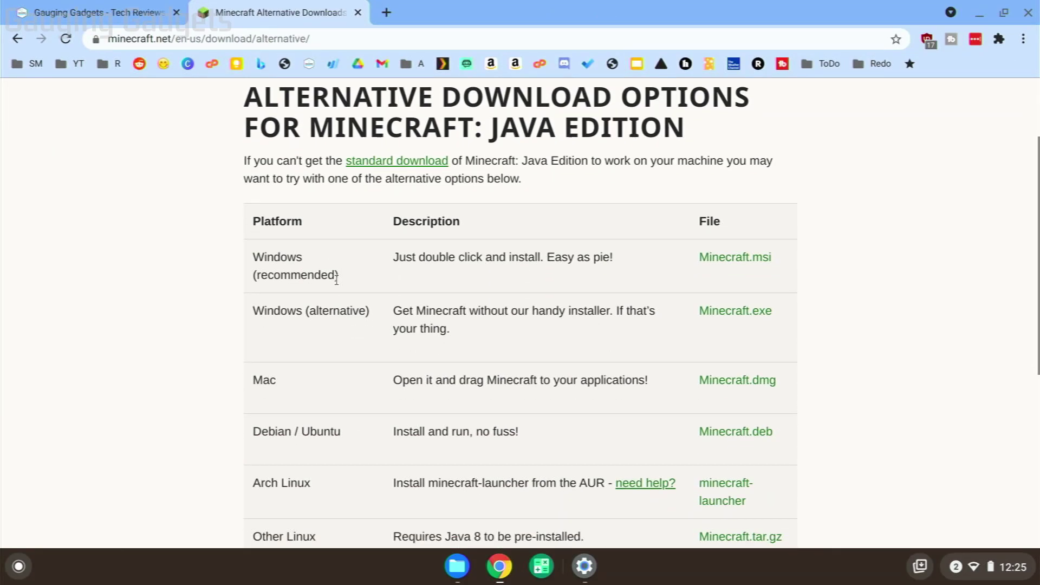
scroll(337, 279, down, 3)
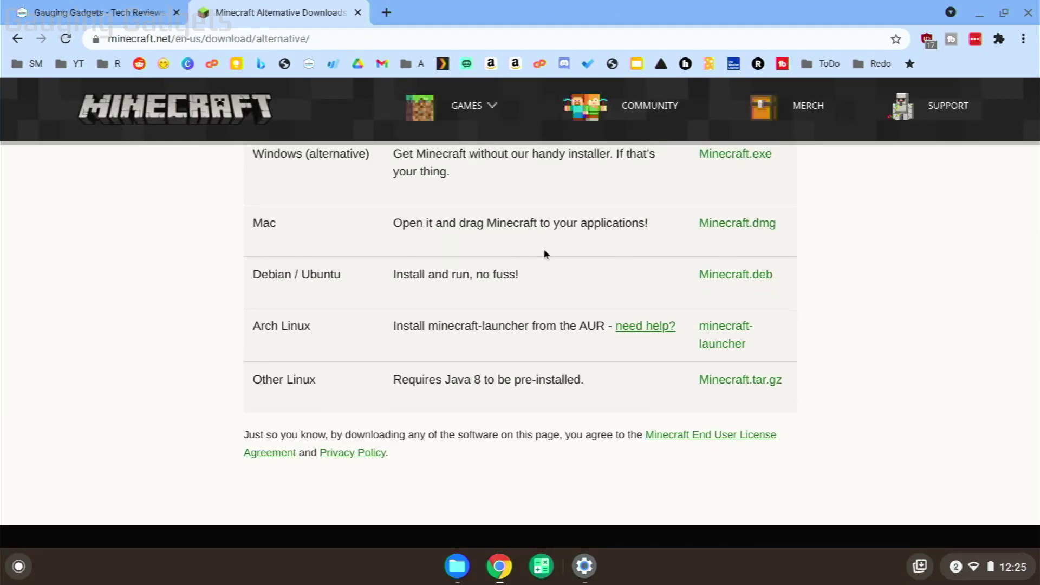
click(730, 276)
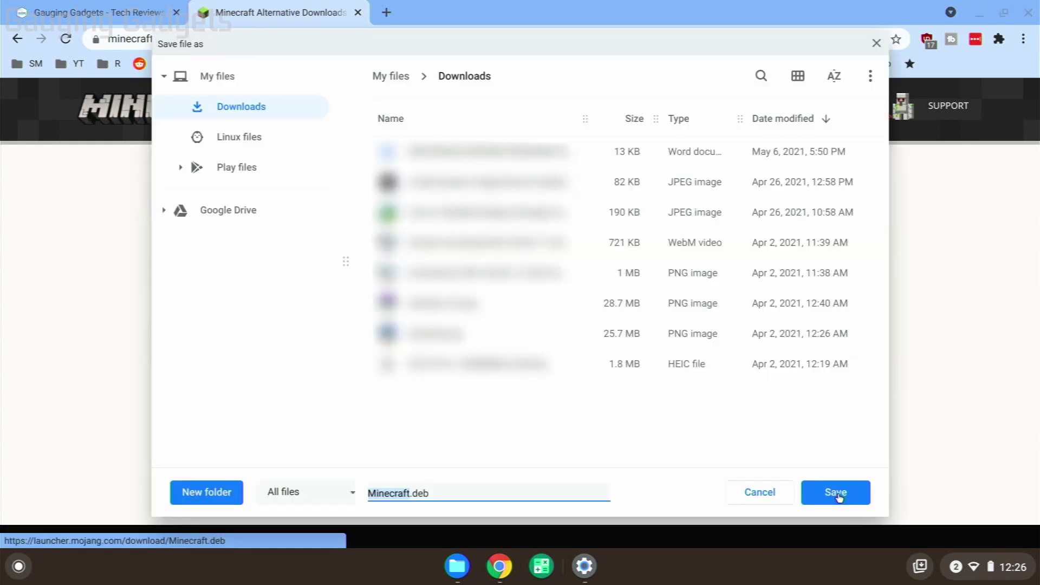
click(837, 494)
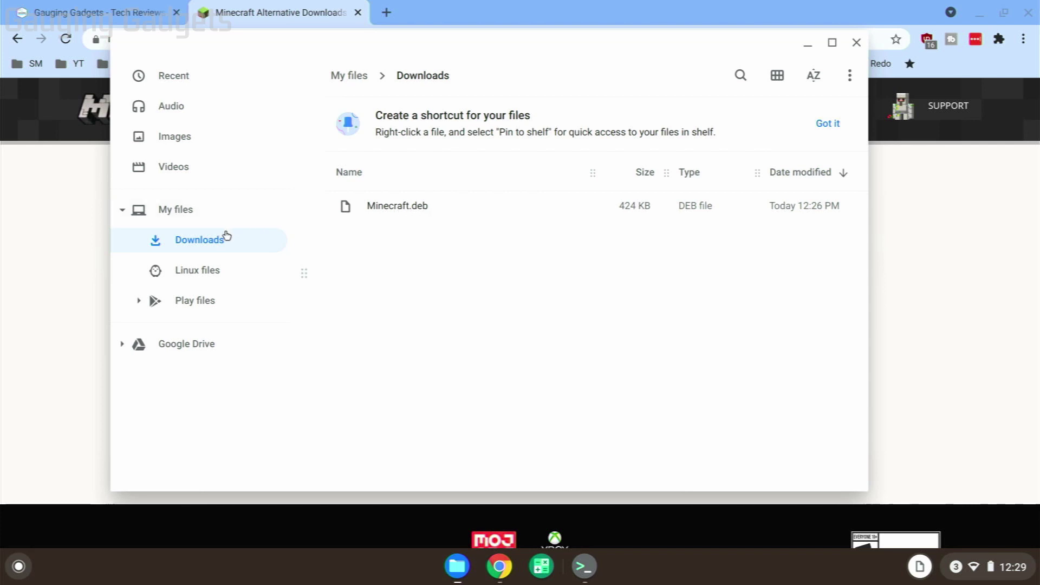
Drag Minecraft.deb from Downloads onto Linux files and open Linux files to confirm the copy
click(400, 205)
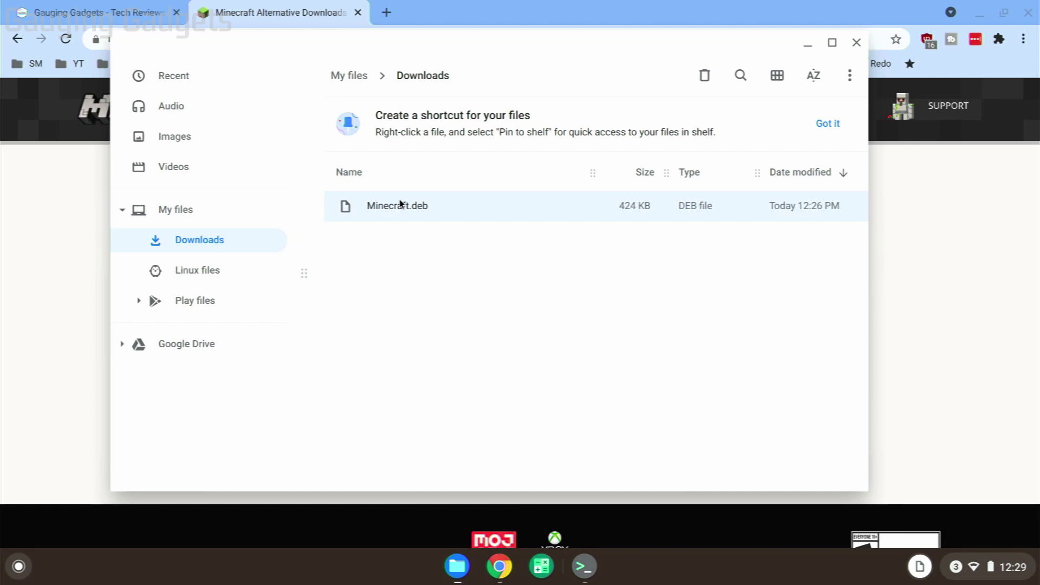
drag(399, 205, 208, 271)
click(208, 272)
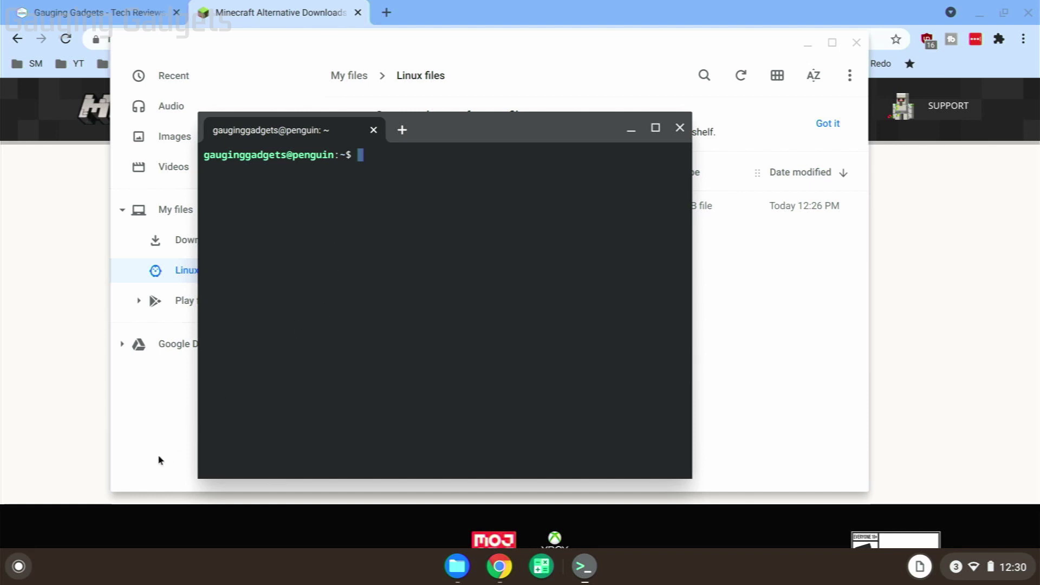
Find the Terminal app by searching 'termi' in the Launcher and open it
click(19, 576)
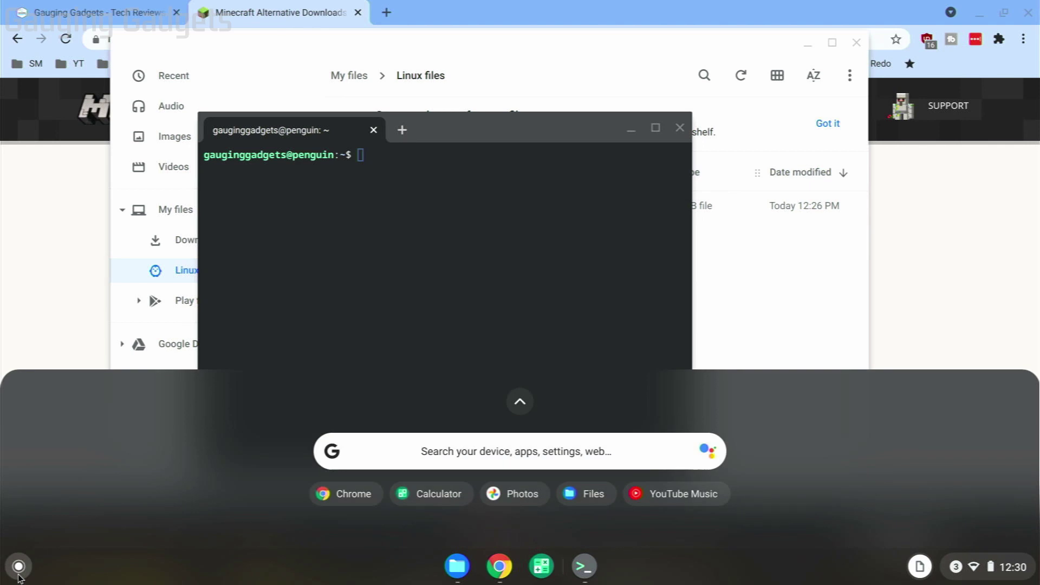
click(440, 437)
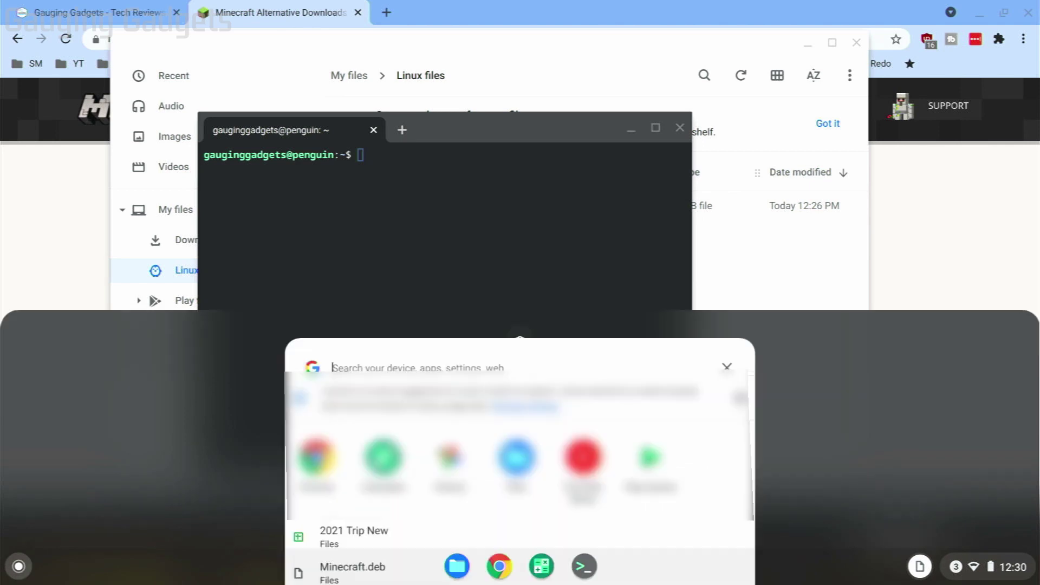
text(termi)
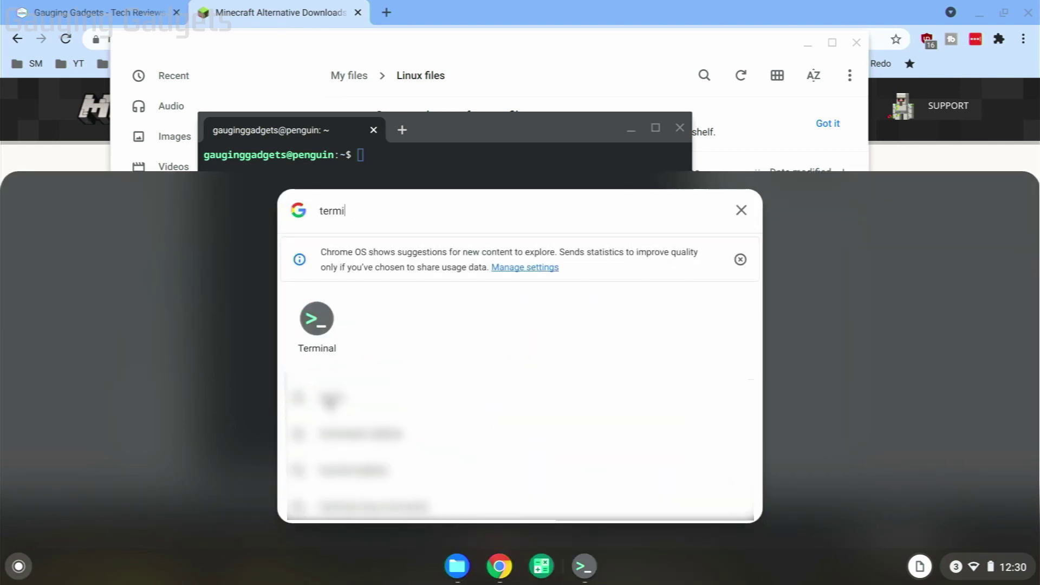
click(316, 322)
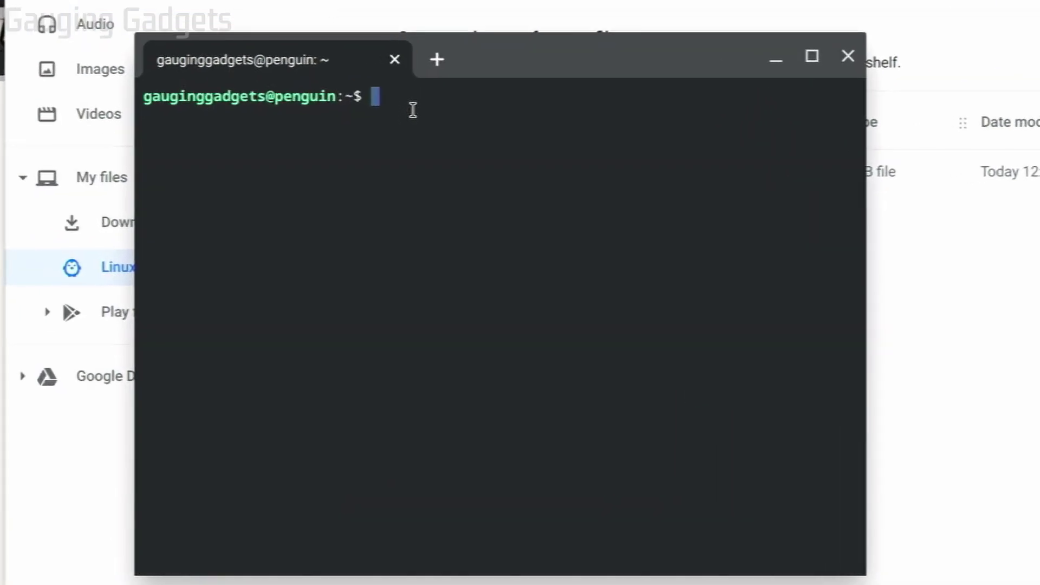
Run 'sudo apt update', then 'sudo dpkg -i Minecraft.deb', which fails on missing dependencies
text(sudo apt)
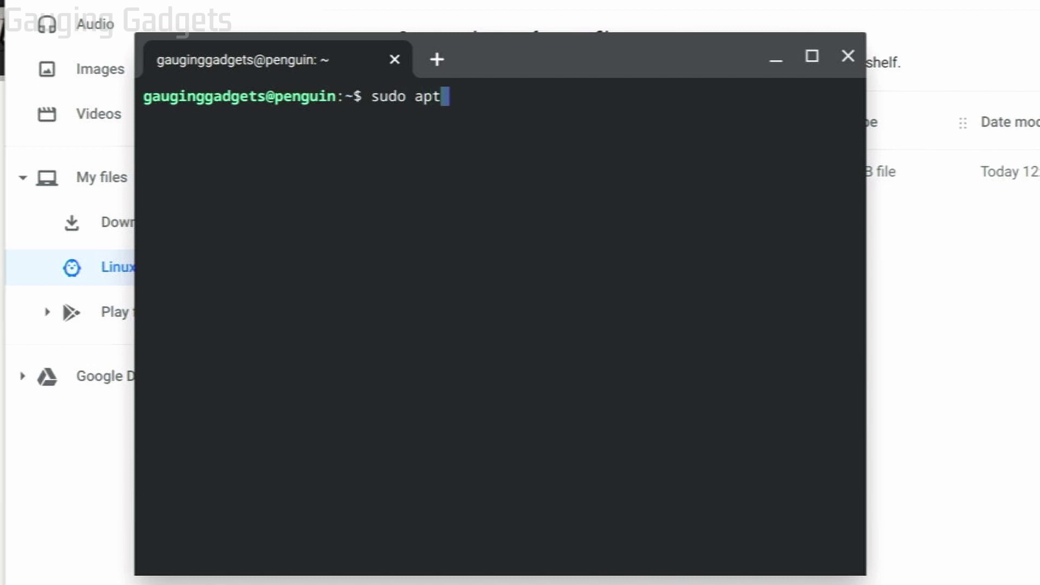
text( update)
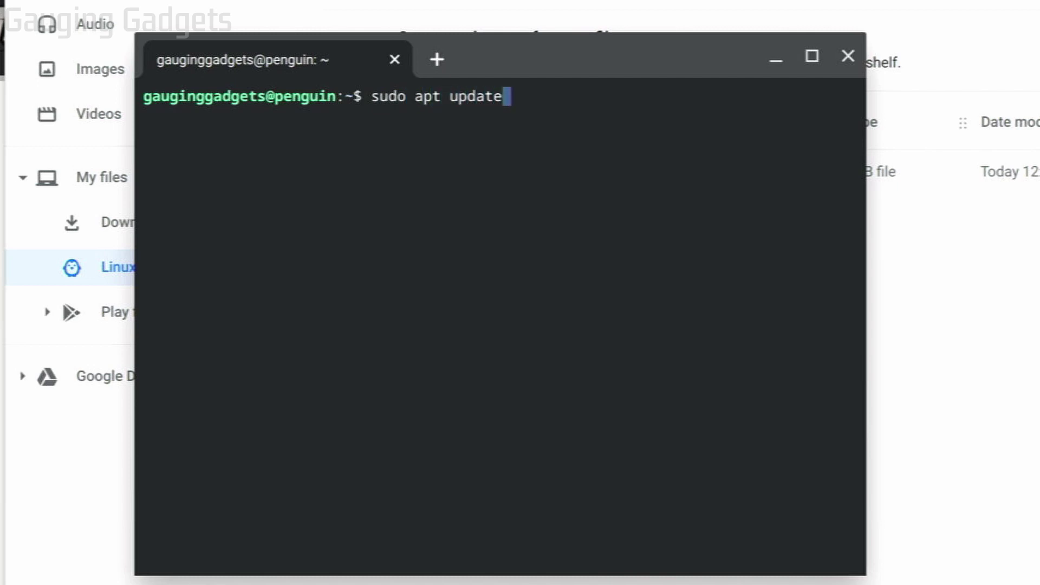
key(Return)
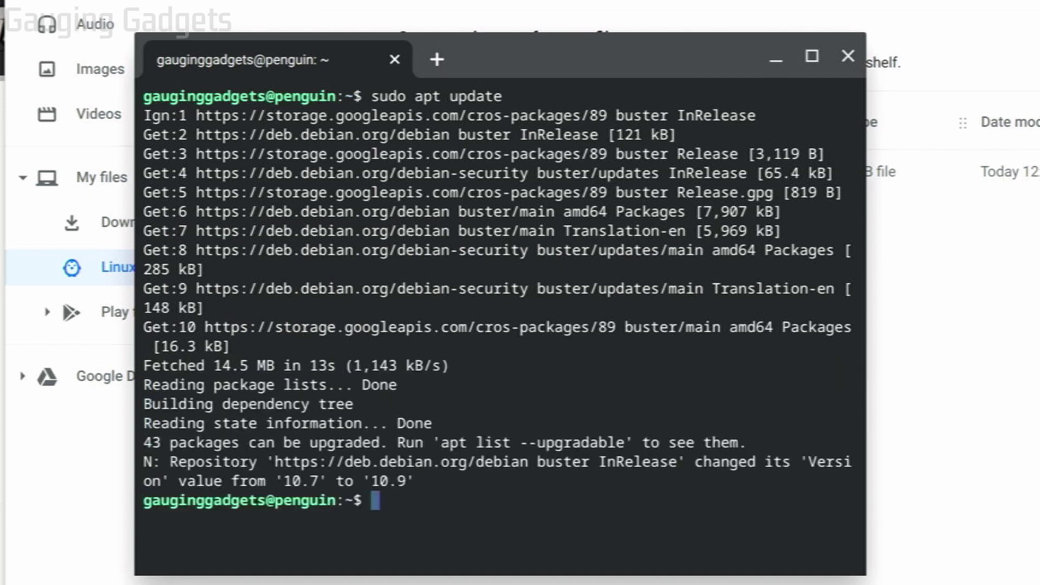
text(sudo)
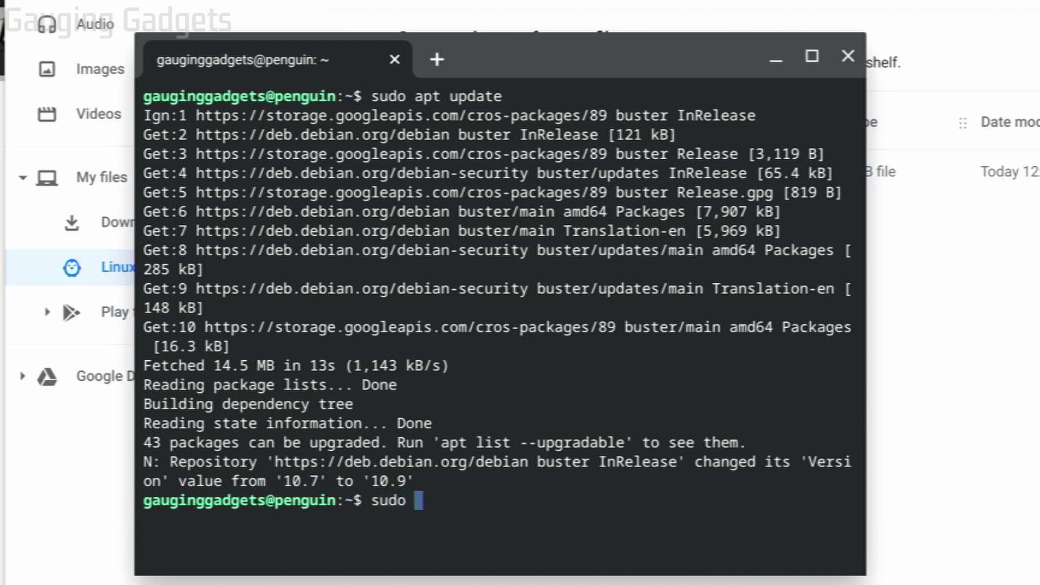
text( dpkg -i)
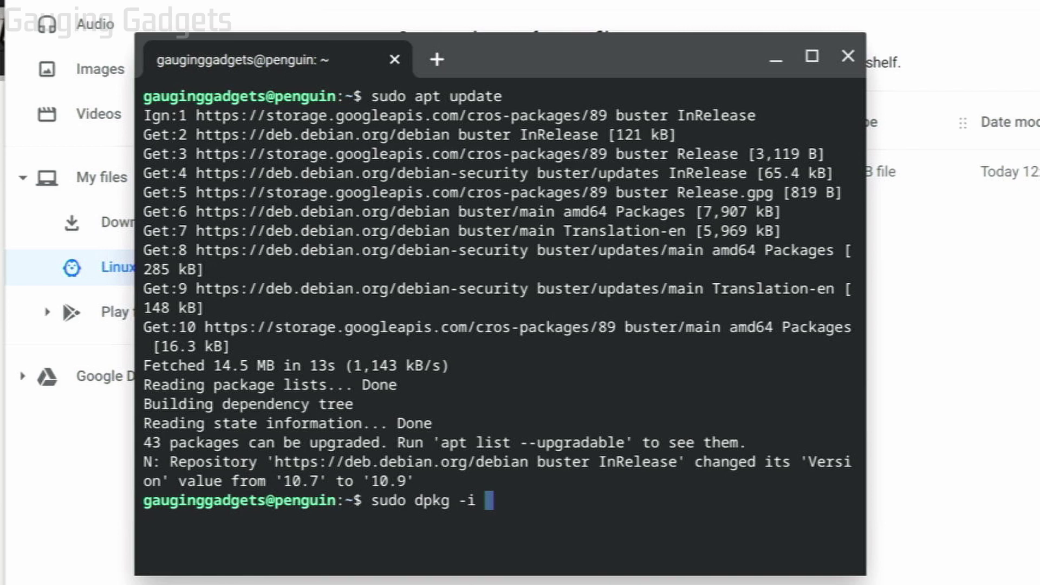
text(Minecraft)
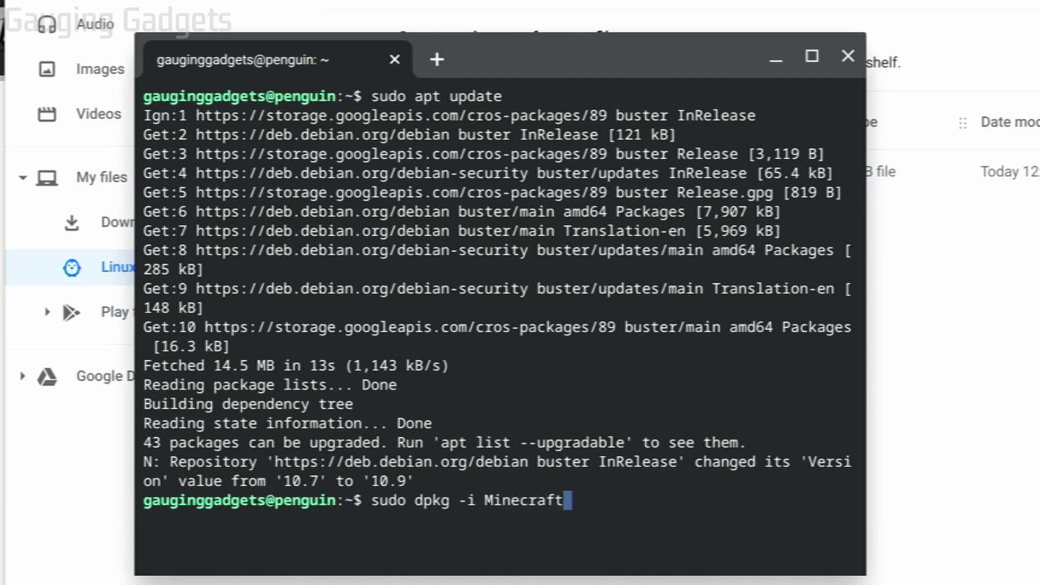
text(.deb)
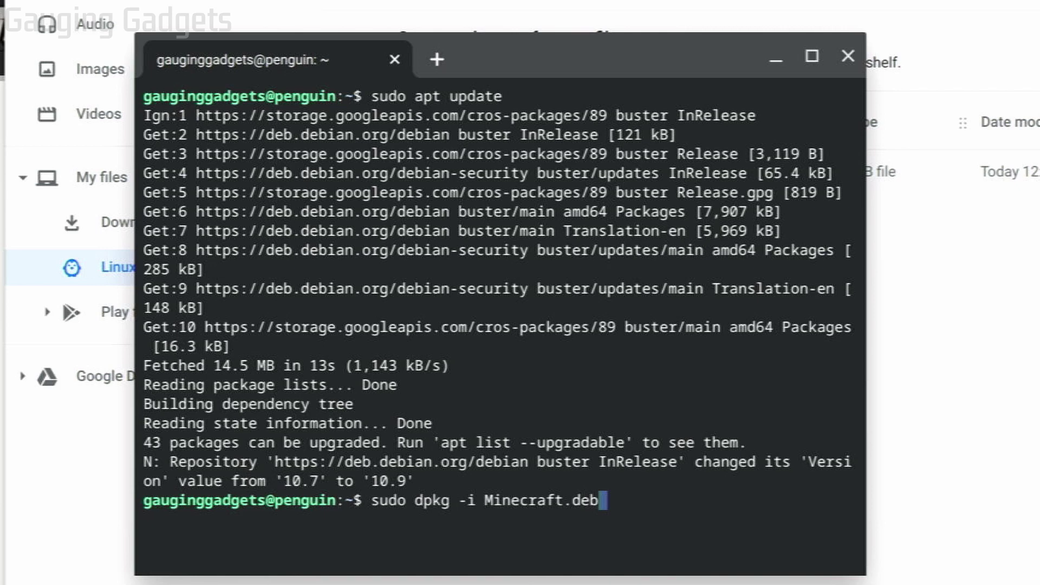
key(Return)
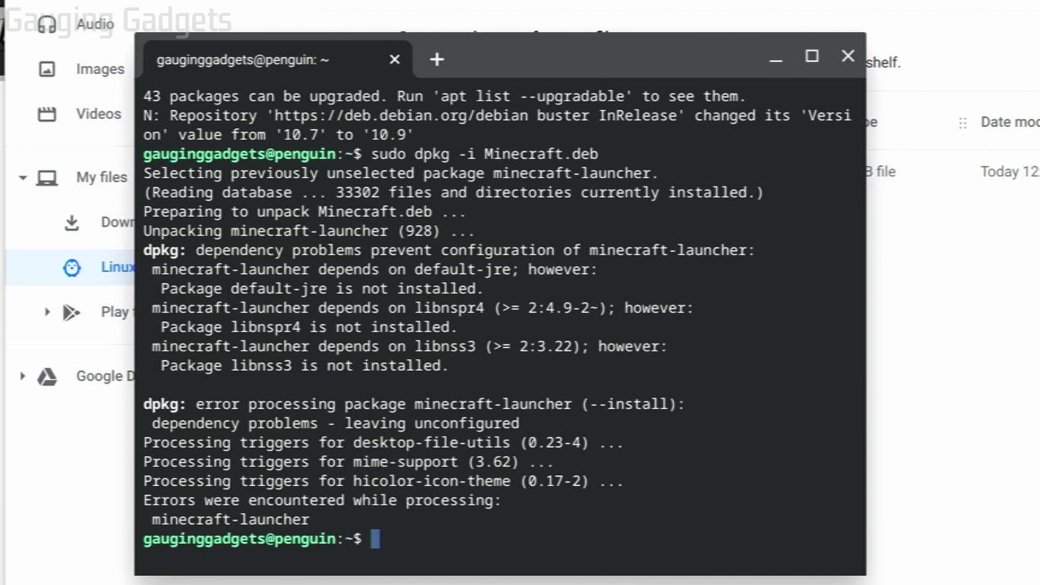
Run 'sudo apt -f install' and confirm with Y to install default-jre, libnspr4 and libnss3
text(sudo )
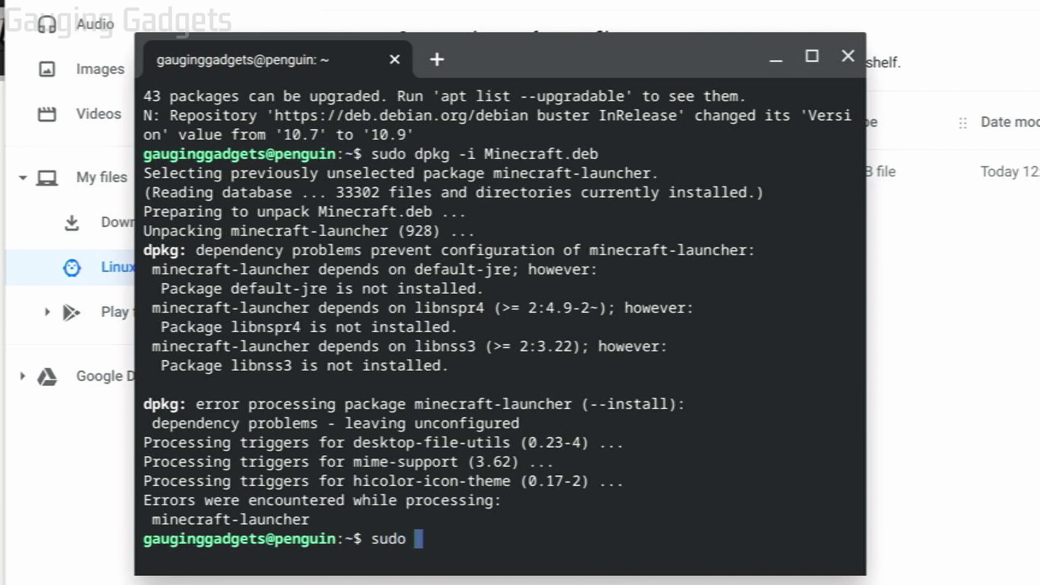
text(apt -f)
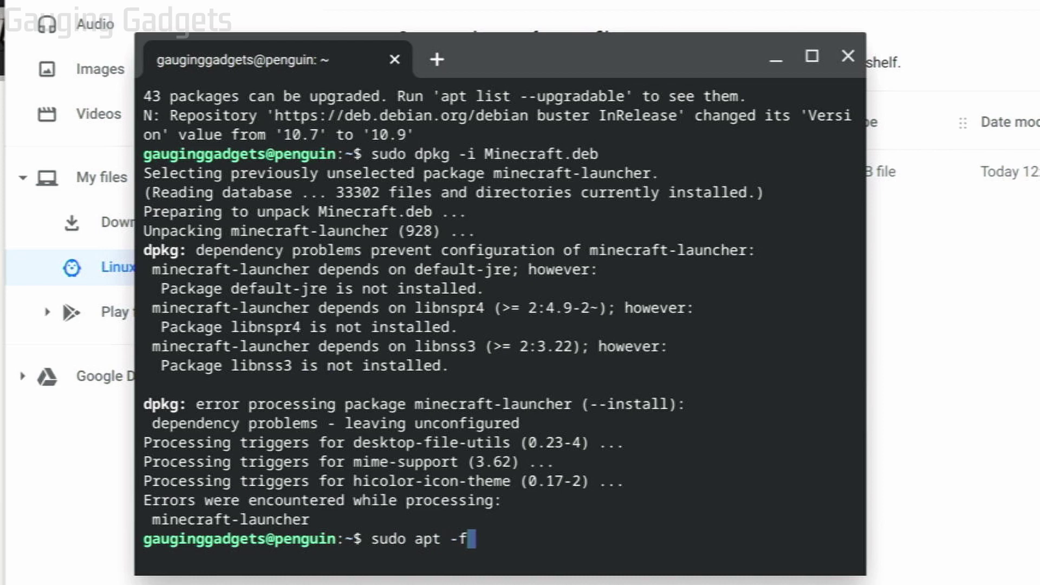
text( install)
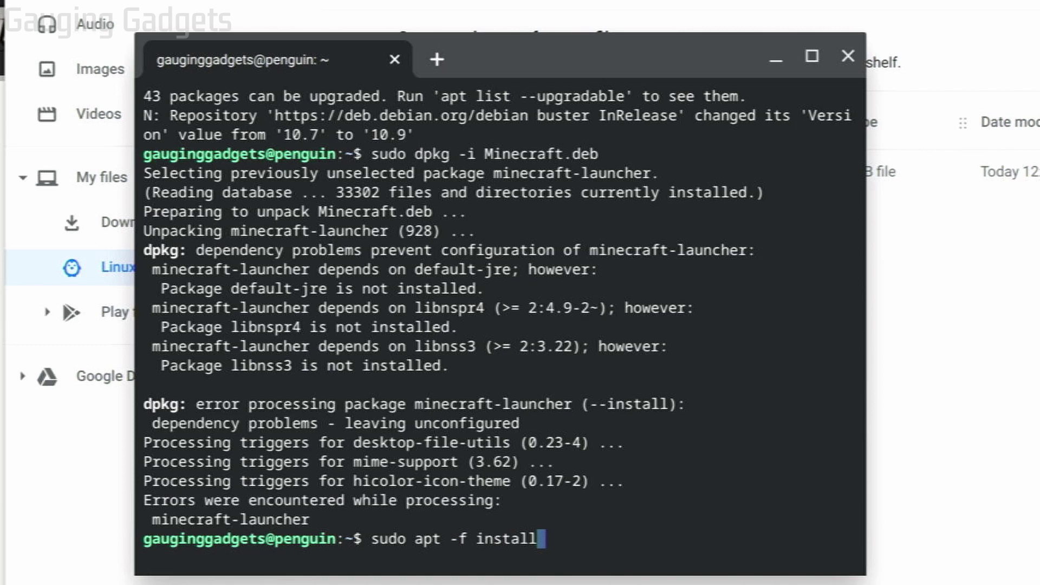
key(Return)
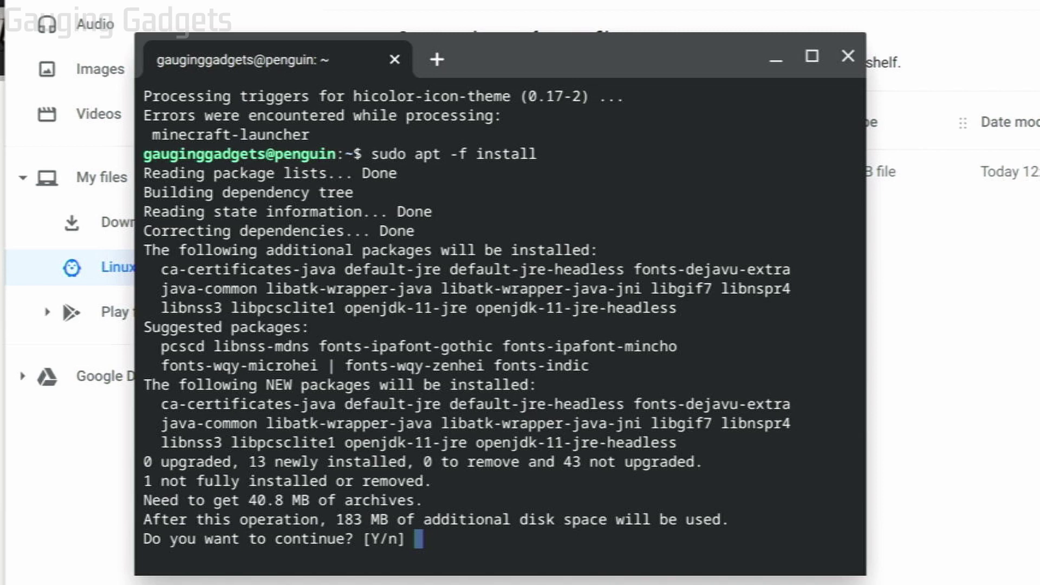
text(Y)
key(Return)
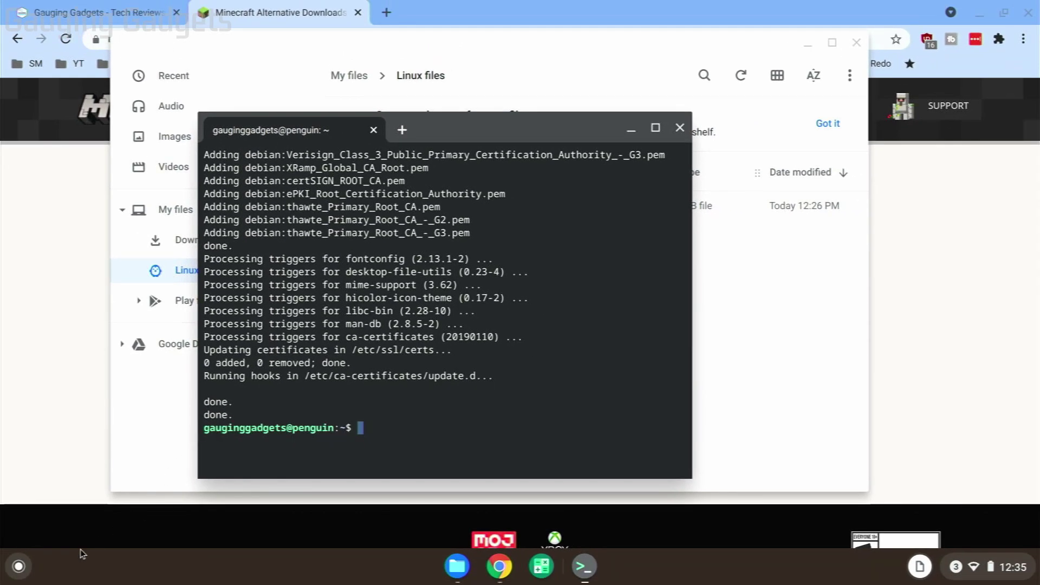
Search 'min' in the Launcher and start Minecraft Launcher so it downloads its updates
click(18, 567)
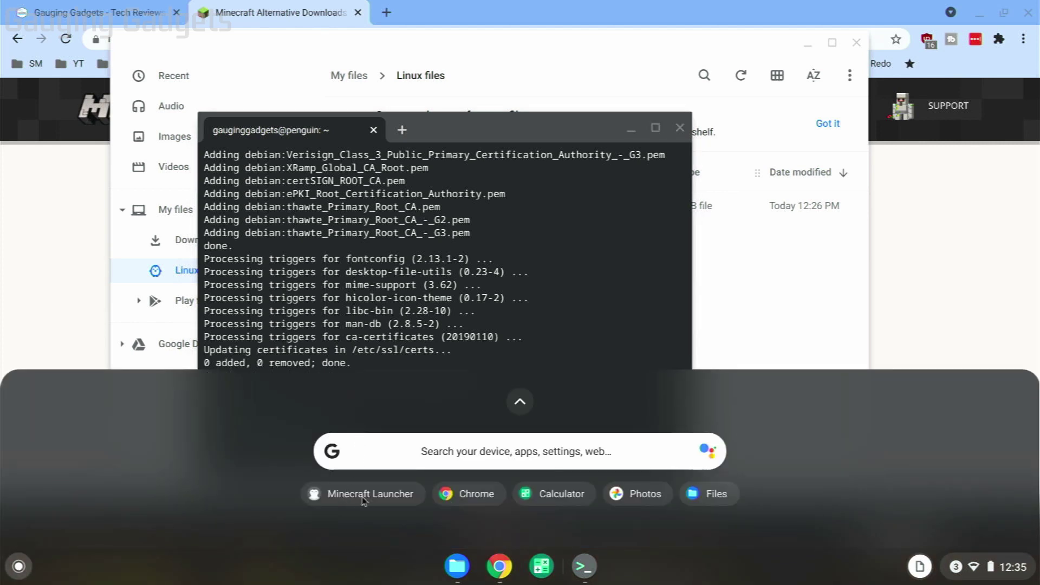
click(422, 452)
text(min)
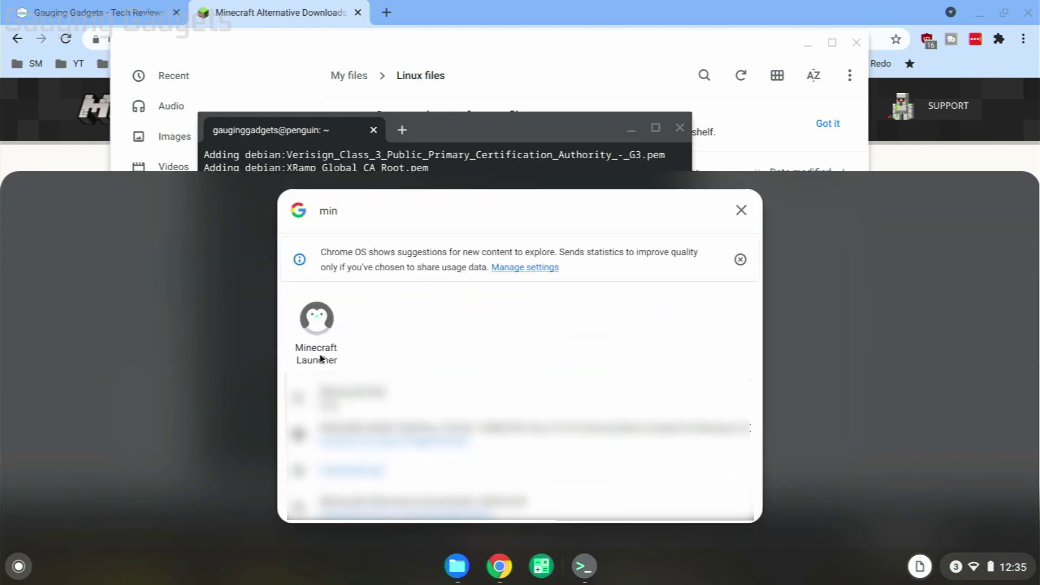
click(317, 330)
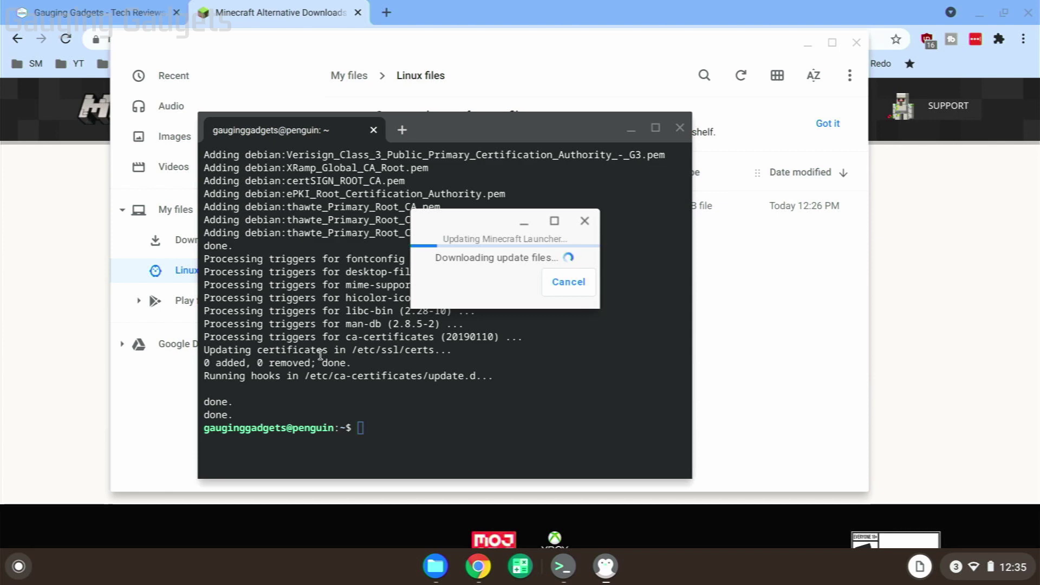